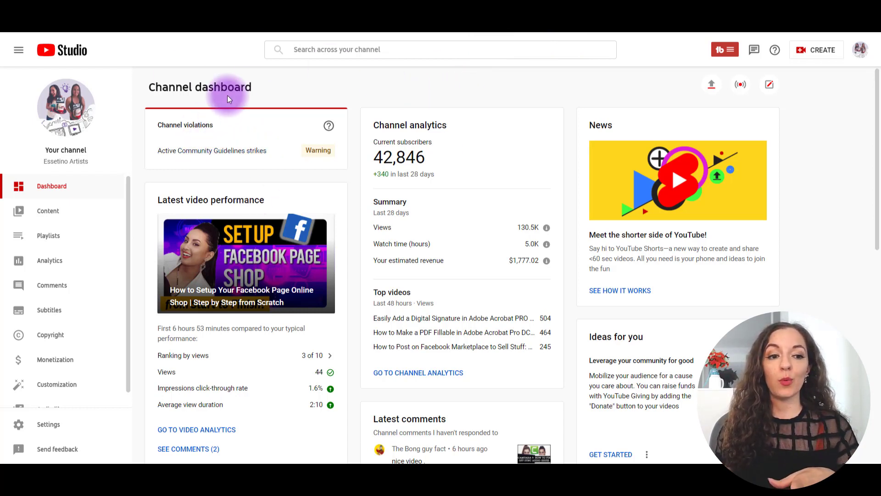
# In Channel basic info, add the test keyword 'adding a keyword', then delete it again.
pyautogui.click(49, 424)
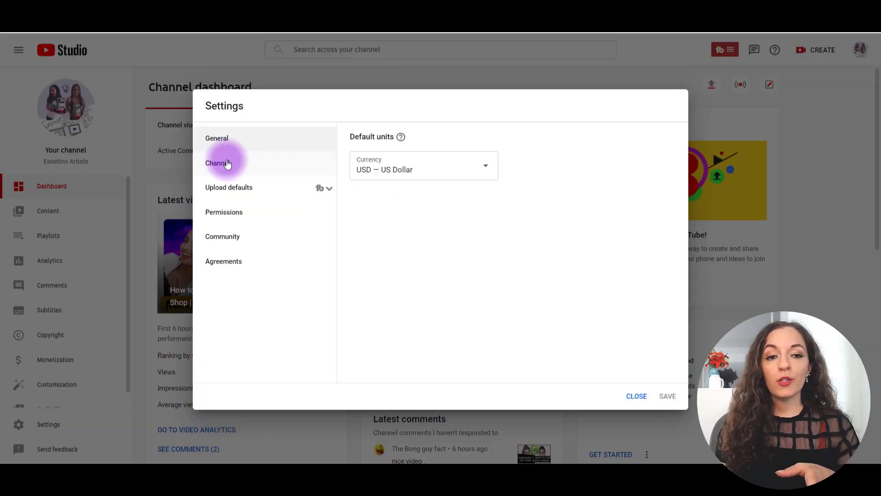
pyautogui.click(227, 164)
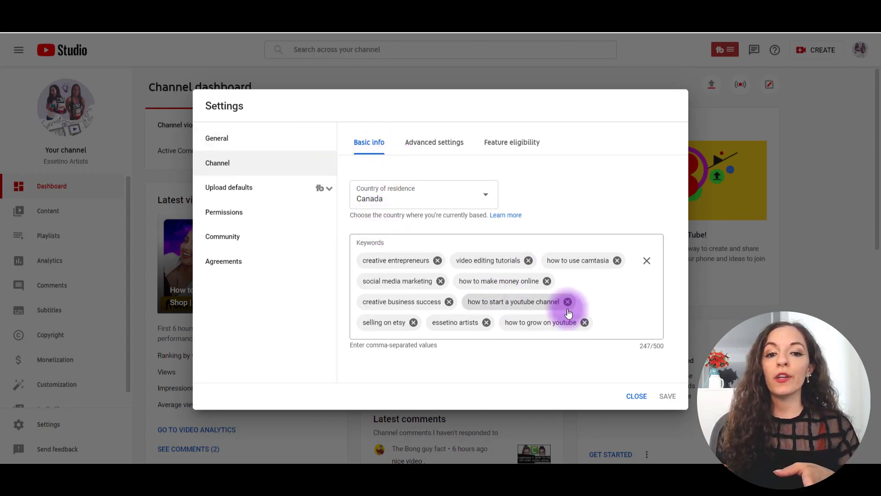
pyautogui.click(615, 323)
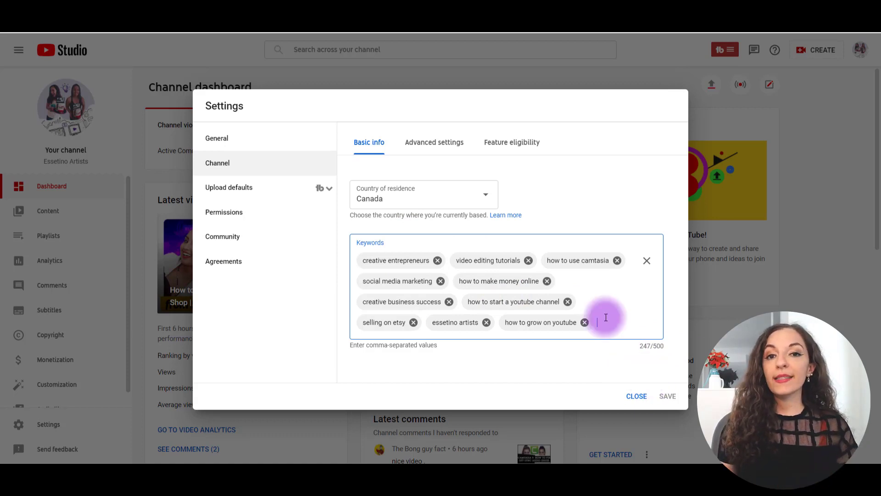
pyautogui.write('adding')
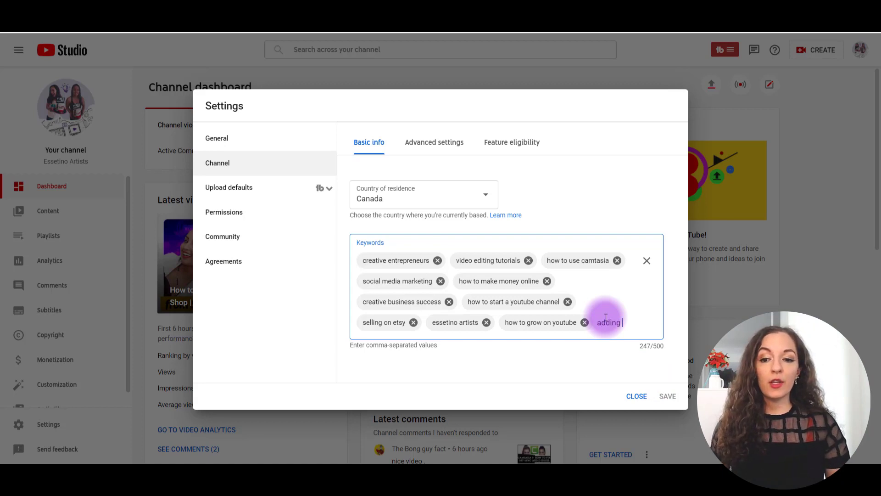
pyautogui.write(' a keywo')
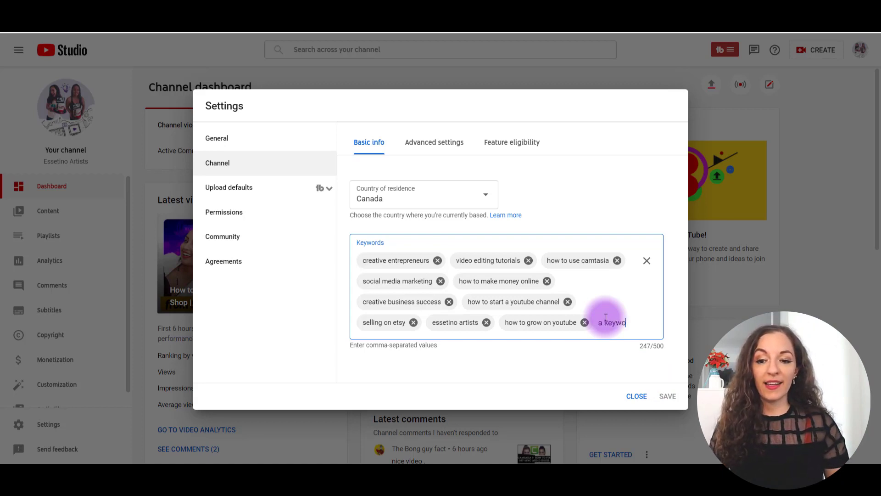
pyautogui.write('rd')
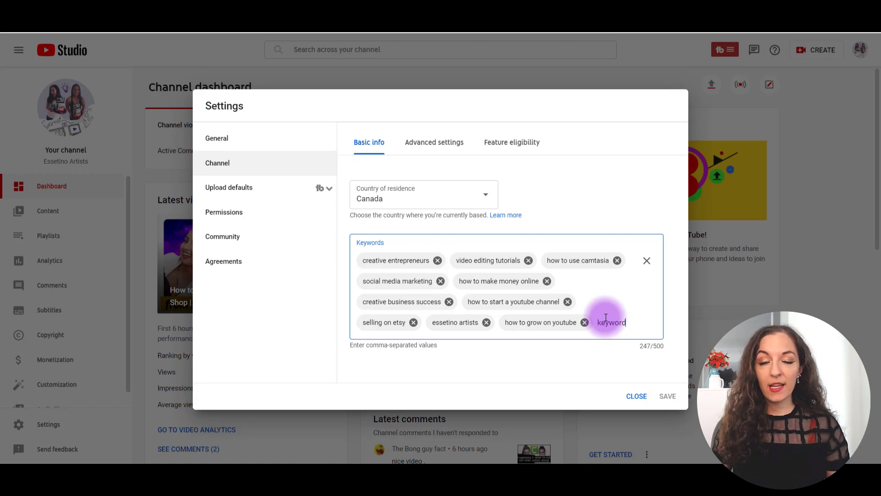
pyautogui.press('Return')
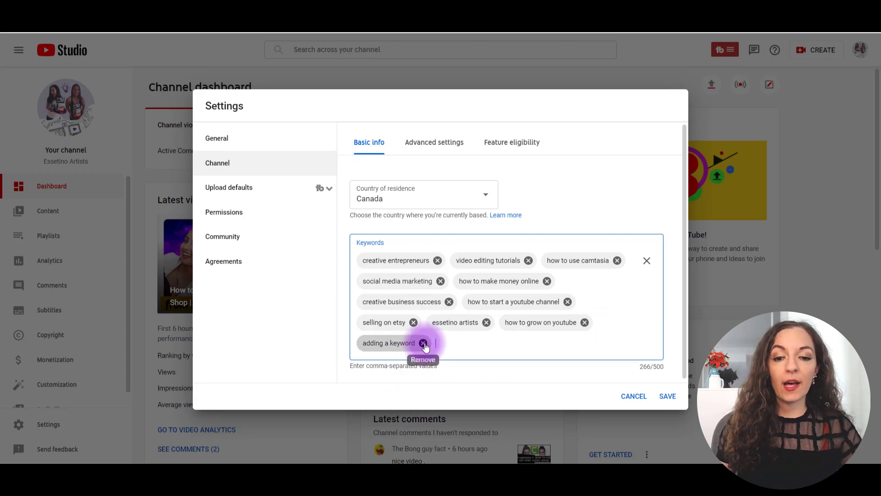
pyautogui.click(423, 344)
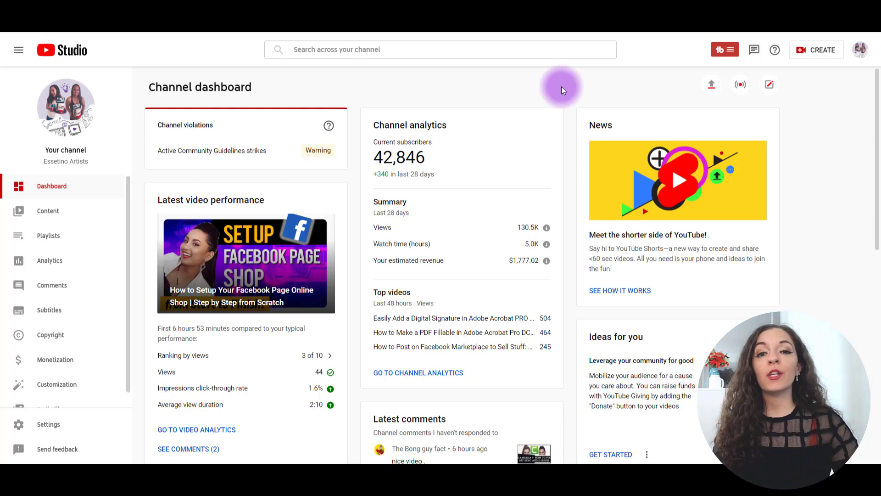
# Run TubeBuddy Keyword Explorer on 'how to draw' to get its Fair 22/100 overall score.
pyautogui.click(730, 50)
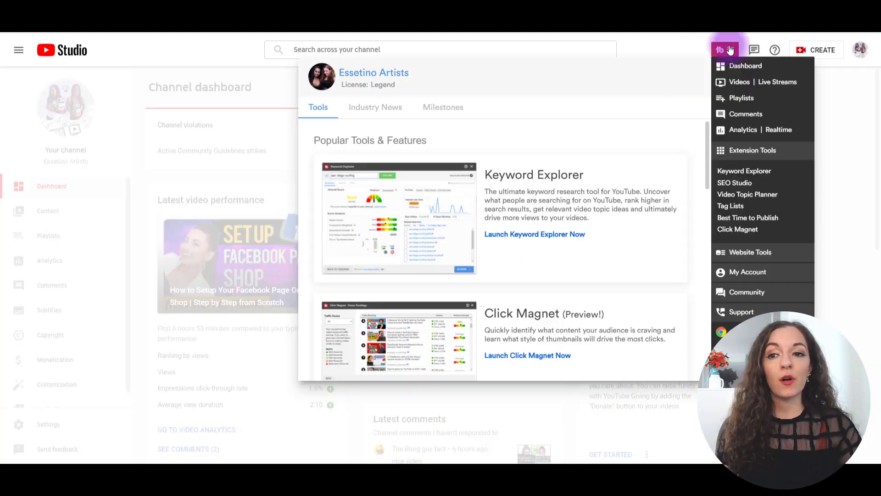
pyautogui.click(736, 175)
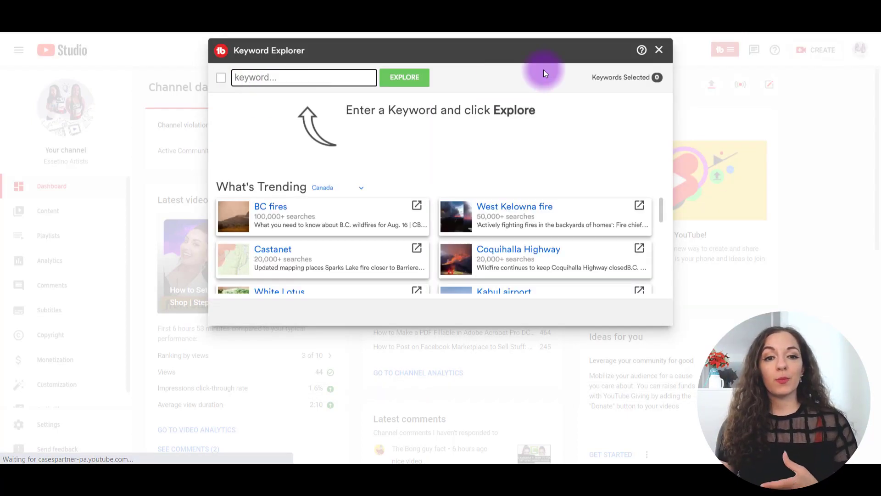
pyautogui.write('how to draw')
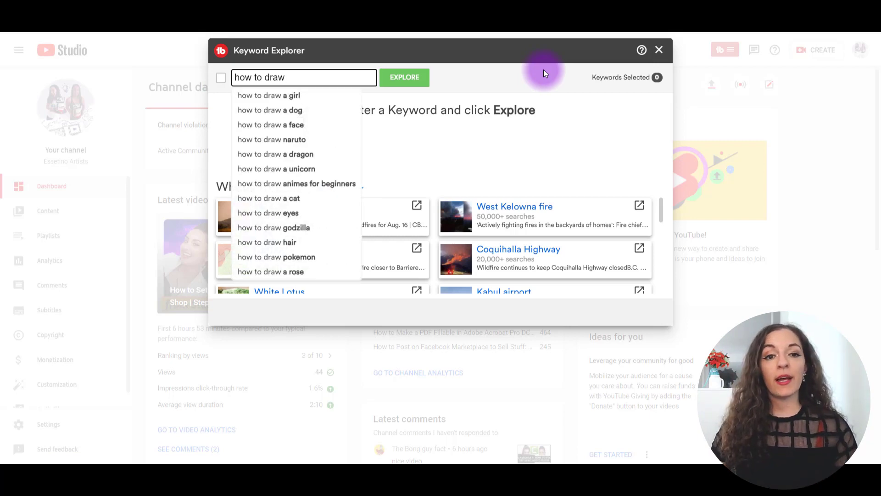
pyautogui.click(400, 77)
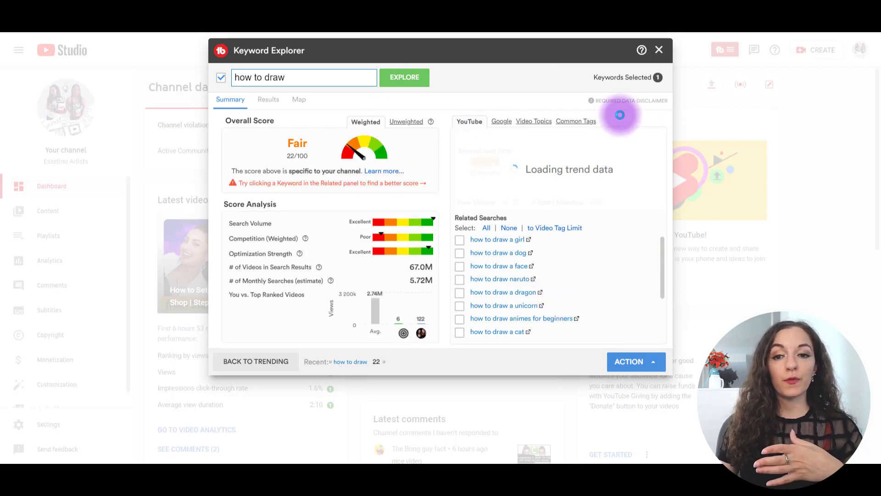
# Show the Common Tags for 'how to draw' and scroll through the tag list.
pyautogui.click(578, 125)
pyautogui.scroll(-5, 502, 249)
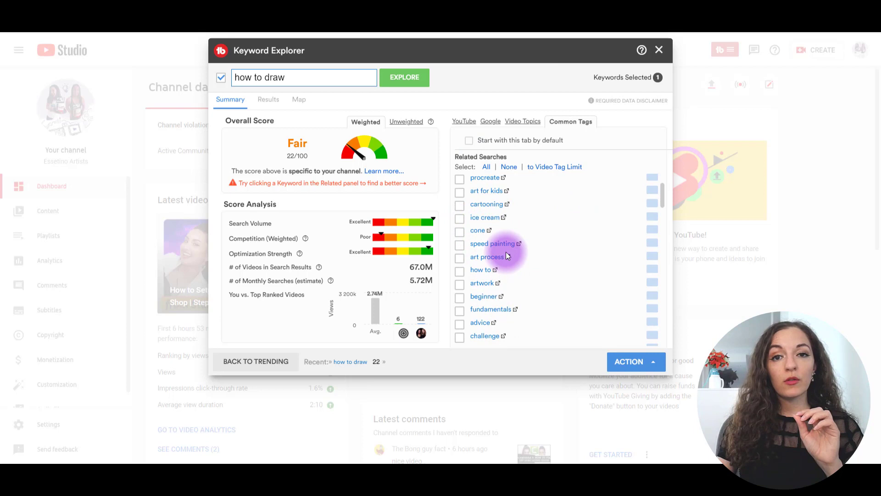
pyautogui.scroll(-1, 507, 256)
pyautogui.scroll(-5, 505, 209)
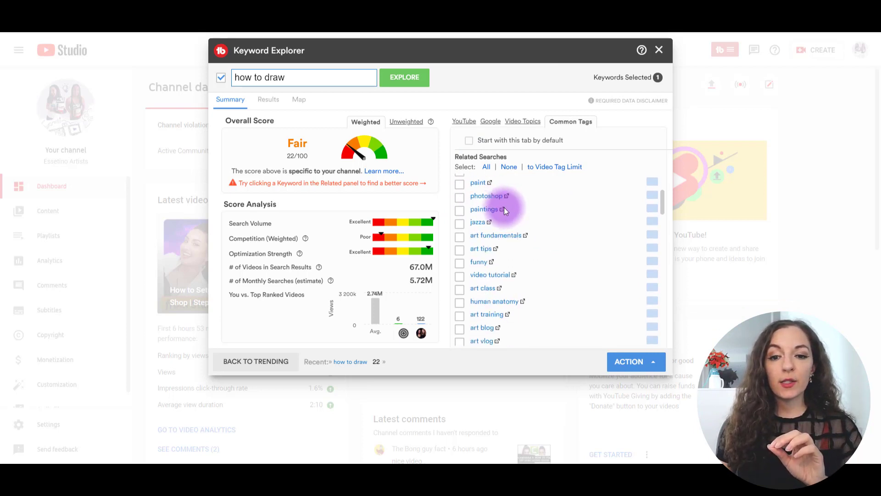
pyautogui.scroll(-8, 510, 221)
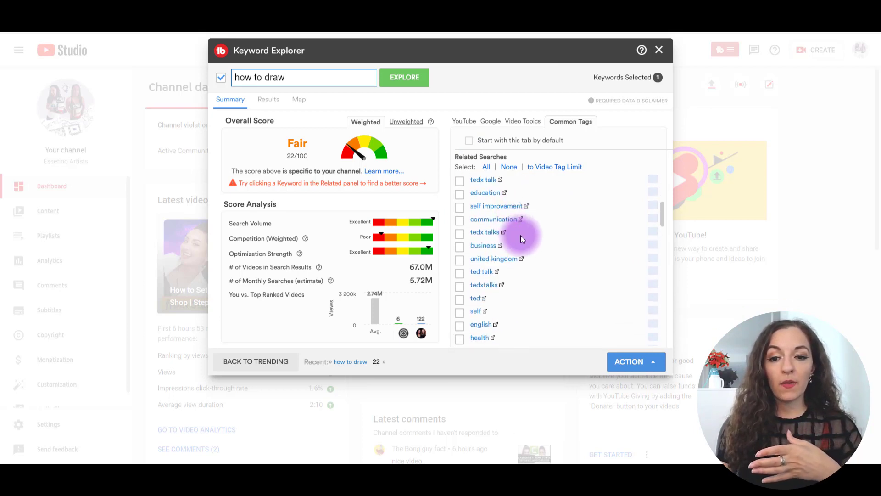
pyautogui.scroll(-5, 520, 235)
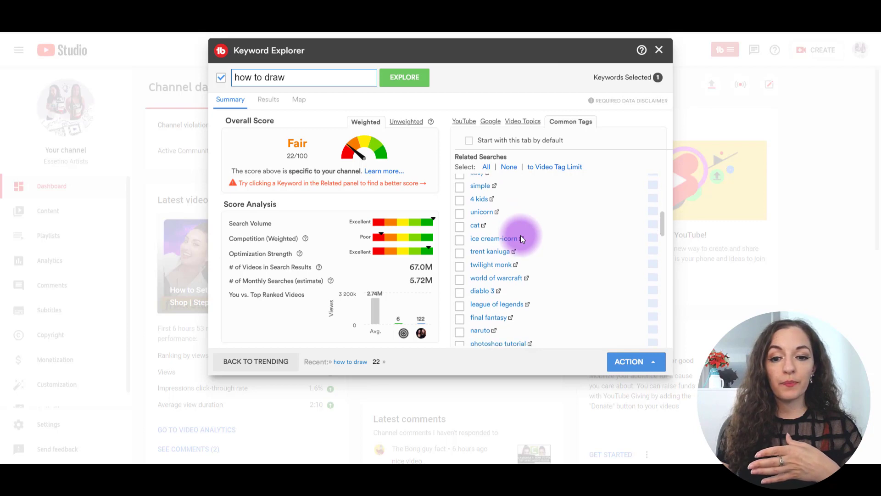
pyautogui.scroll(-8, 521, 235)
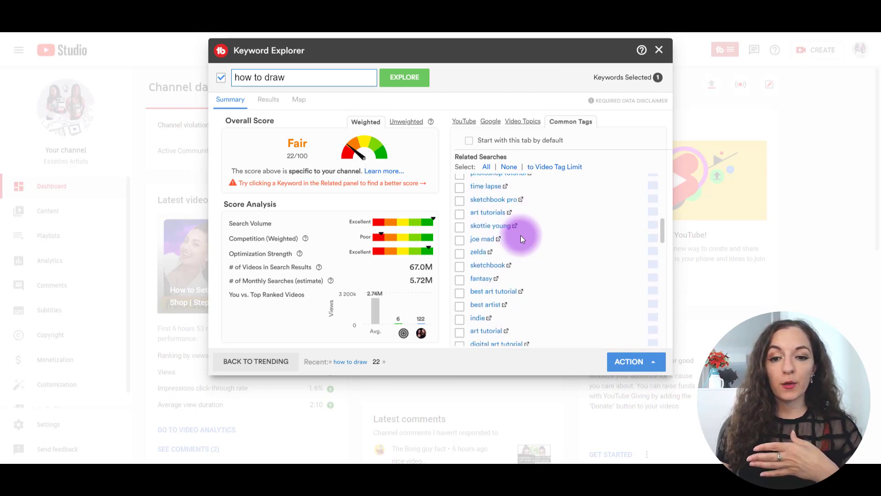
pyautogui.scroll(-5, 520, 235)
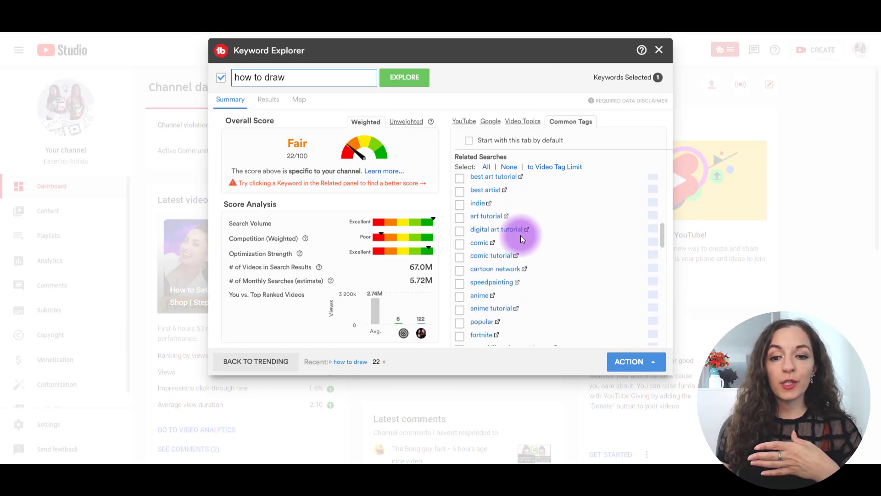
pyautogui.scroll(-5, 521, 235)
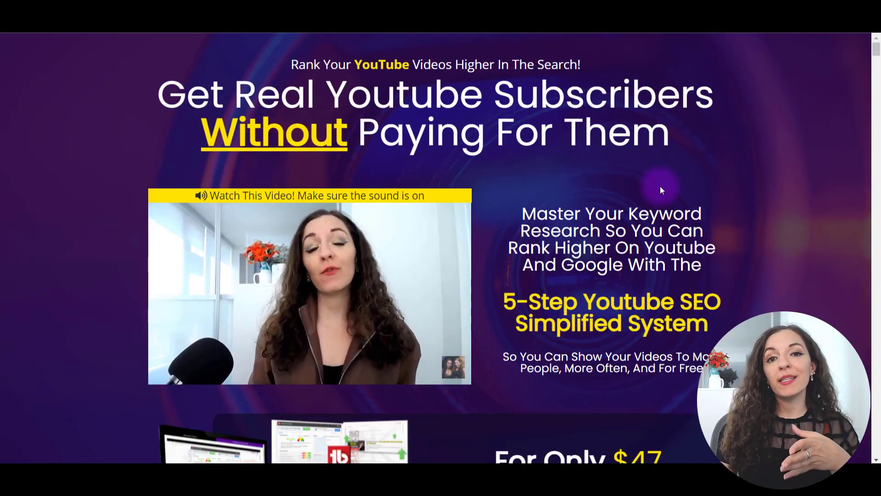
# Scroll the sales page past the headline and product images to the training benefits checklist.
pyautogui.scroll(-2, 660, 186)
pyautogui.scroll(-8, 661, 186)
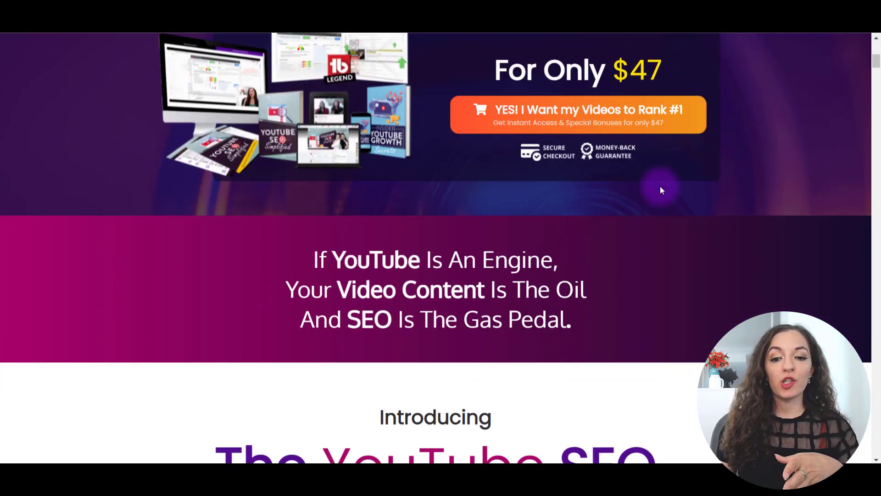
pyautogui.scroll(-5, 661, 186)
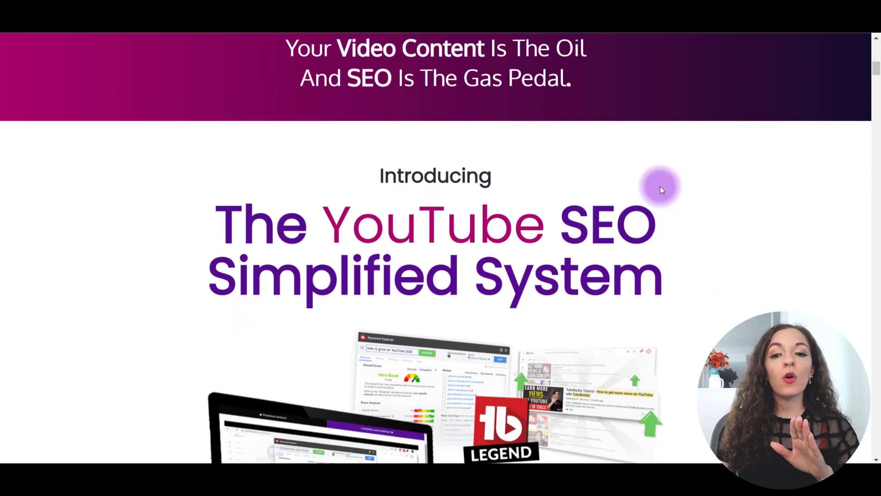
pyautogui.scroll(-1, 661, 186)
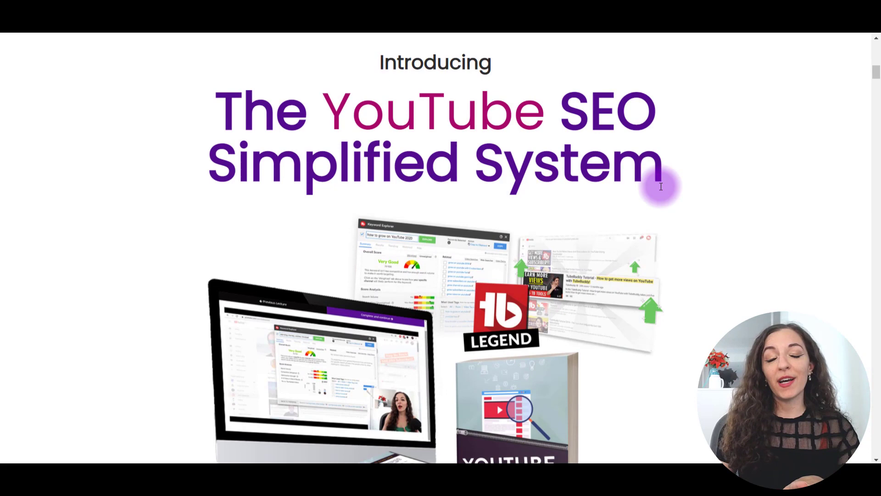
pyautogui.scroll(-4, 661, 186)
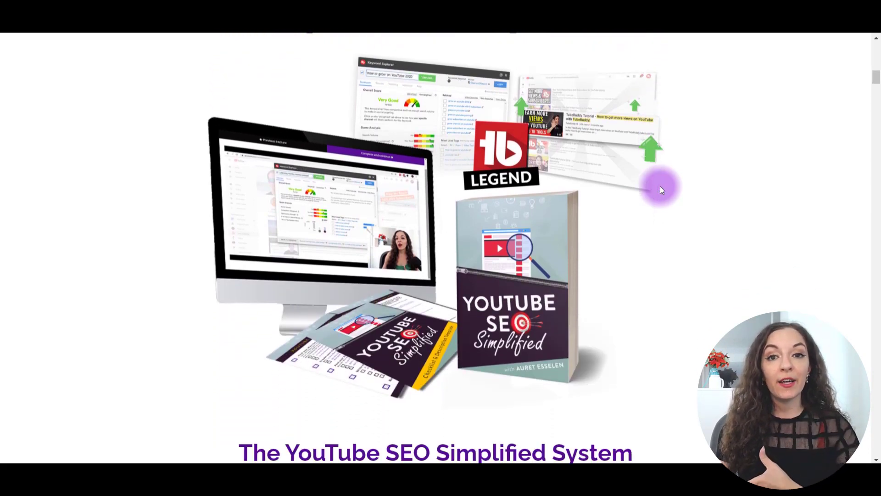
pyautogui.scroll(-6, 661, 188)
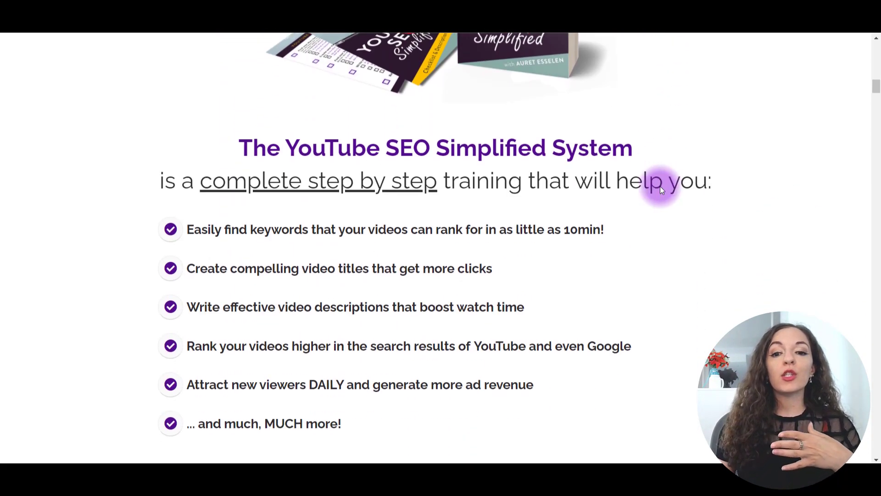
pyautogui.scroll(-1, 661, 189)
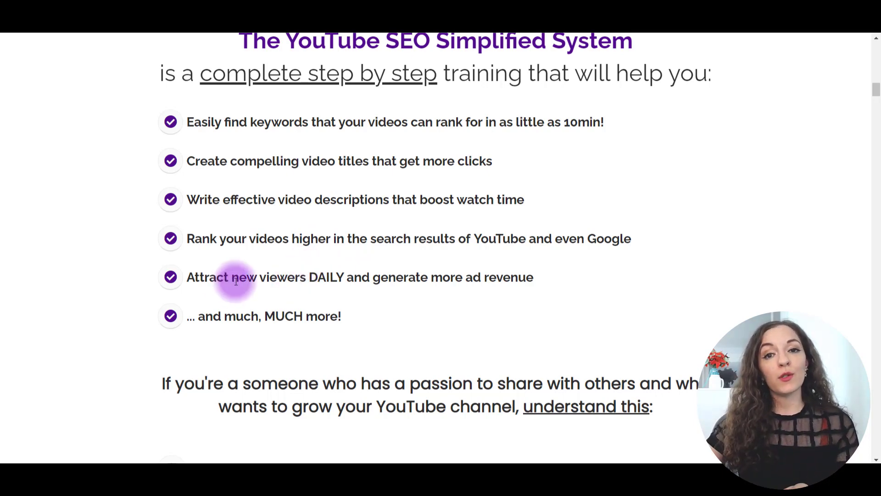
# Scroll past the MasterClass, Checklist and Demo Replays cards to the Bonus #1 TubeBuddy offer.
pyautogui.scroll(-15, 406, 257)
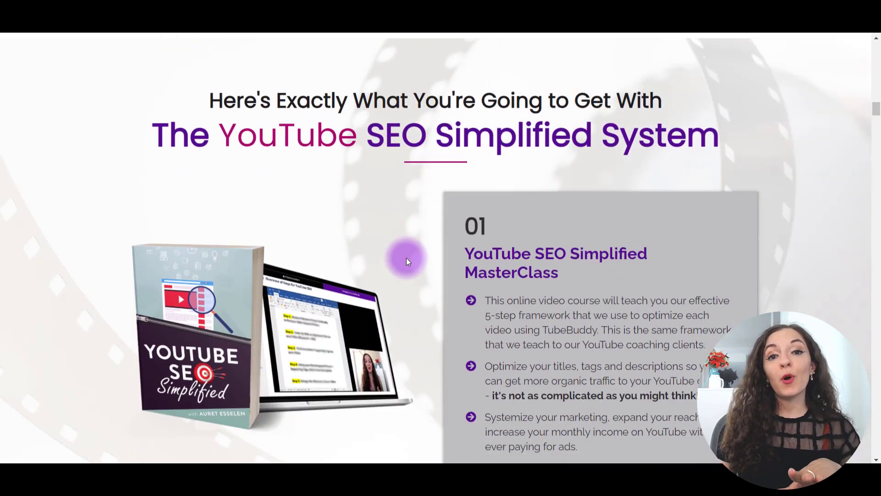
pyautogui.scroll(1, 406, 257)
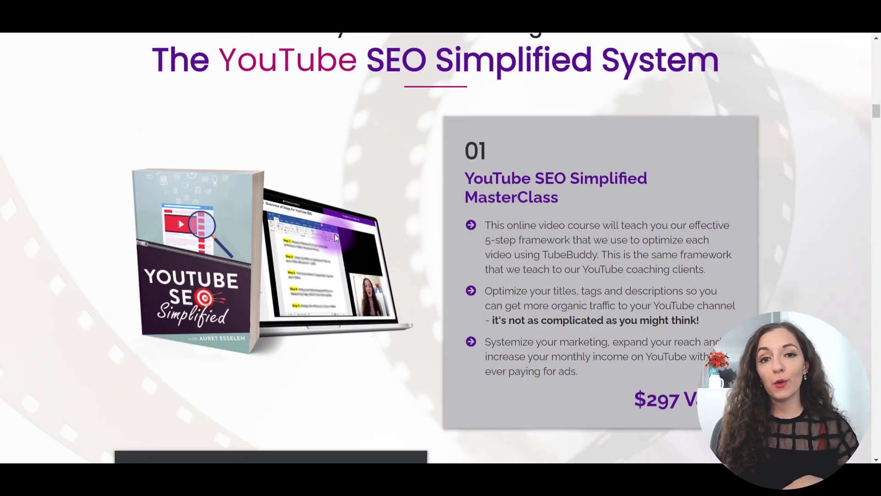
pyautogui.scroll(-7, 385, 229)
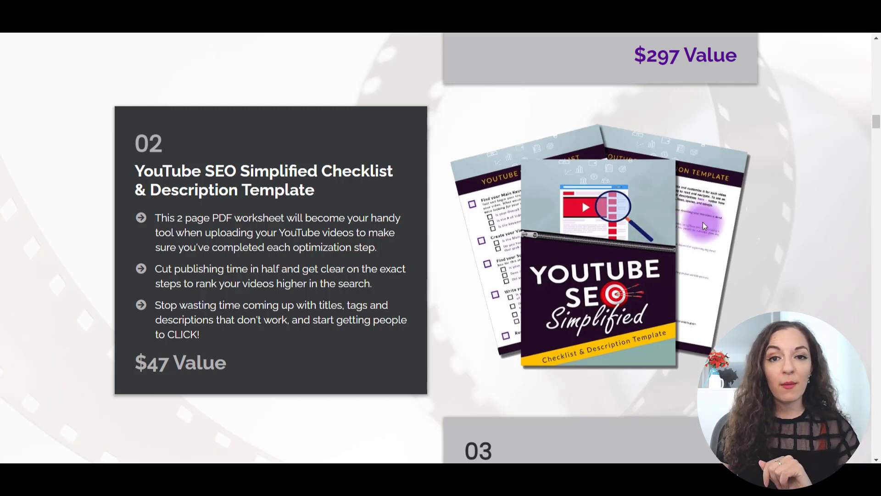
pyautogui.scroll(-5, 704, 224)
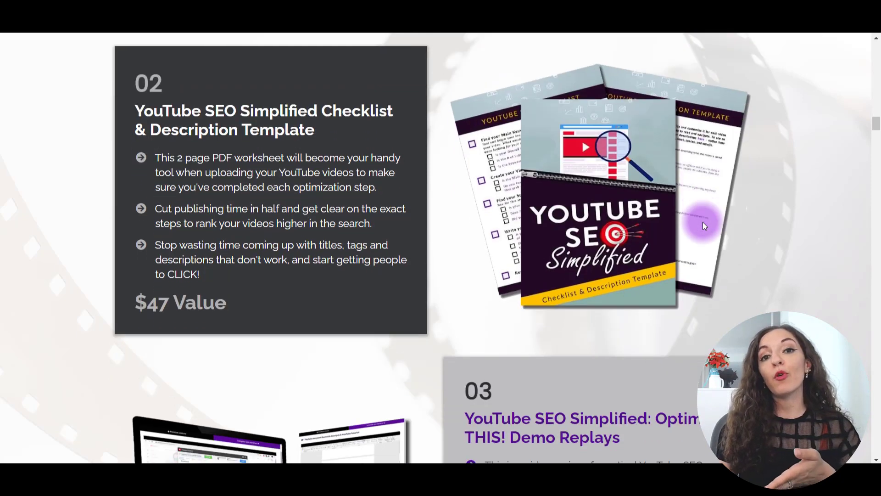
pyautogui.scroll(-1, 704, 226)
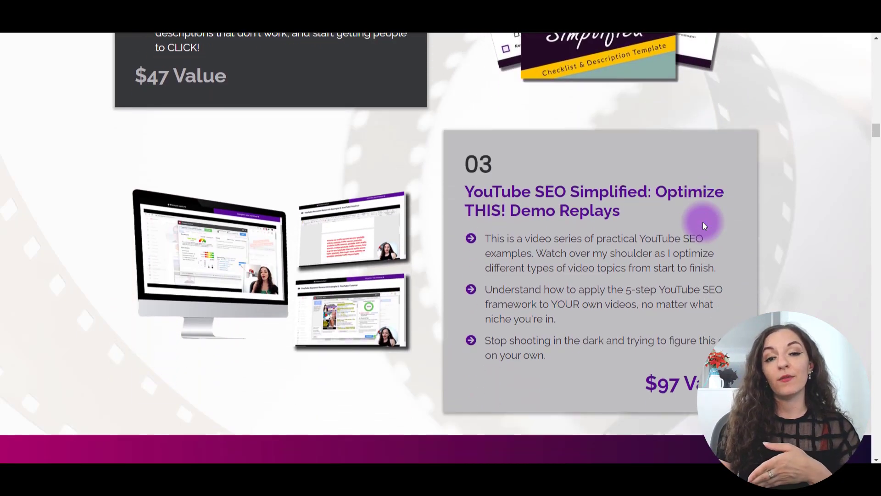
pyautogui.scroll(-2, 704, 225)
pyautogui.scroll(1, 703, 209)
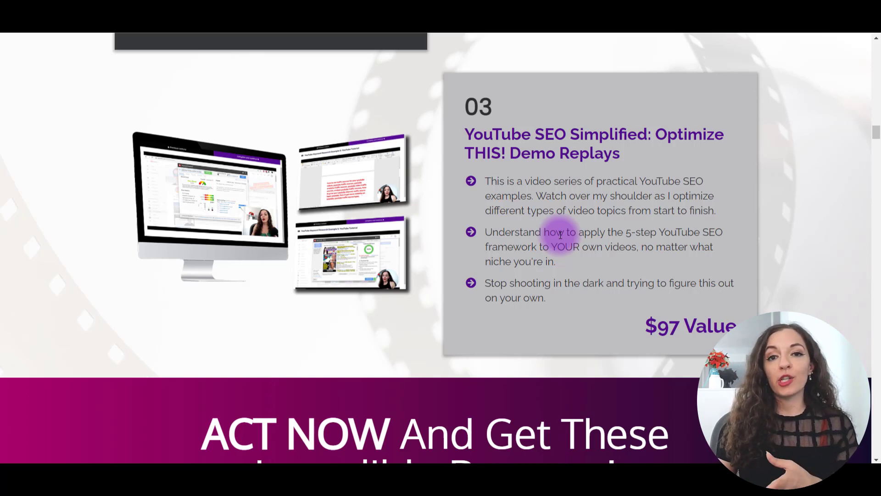
pyautogui.scroll(-9, 561, 234)
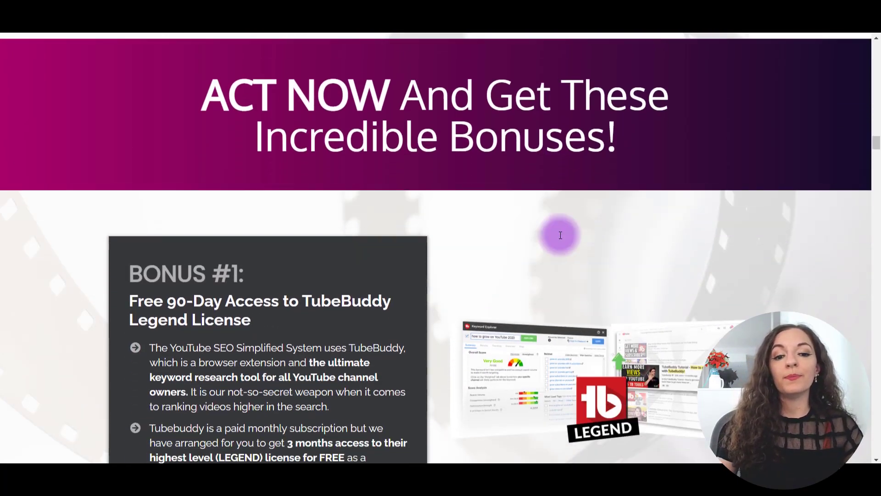
# Scroll past Bonus #1 and #2 to the $997 Bonus #3 Online Mastermind Group card.
pyautogui.scroll(-2, 561, 235)
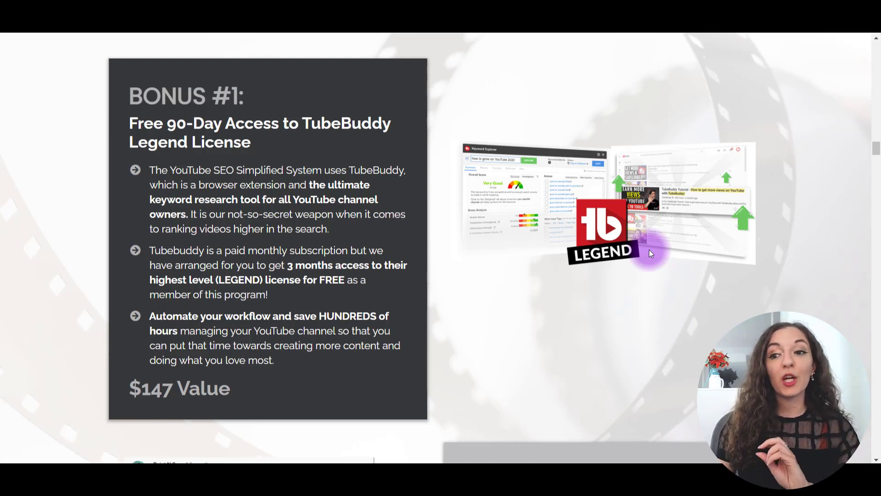
pyautogui.scroll(-1, 536, 296)
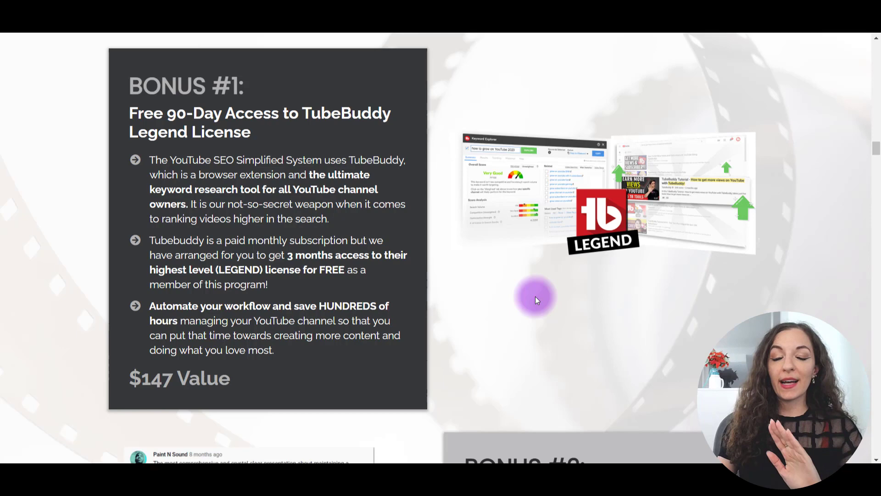
pyautogui.scroll(-5, 535, 296)
pyautogui.scroll(-5, 537, 290)
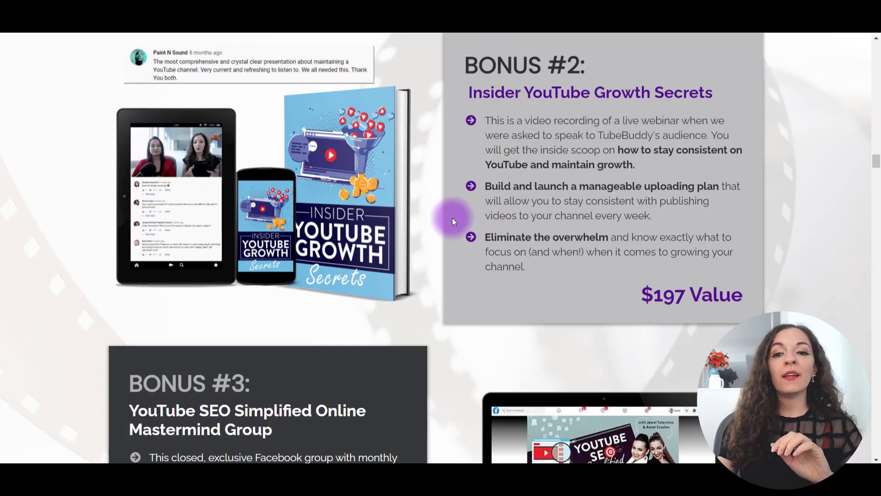
pyautogui.scroll(-1, 422, 239)
pyautogui.scroll(-6, 391, 259)
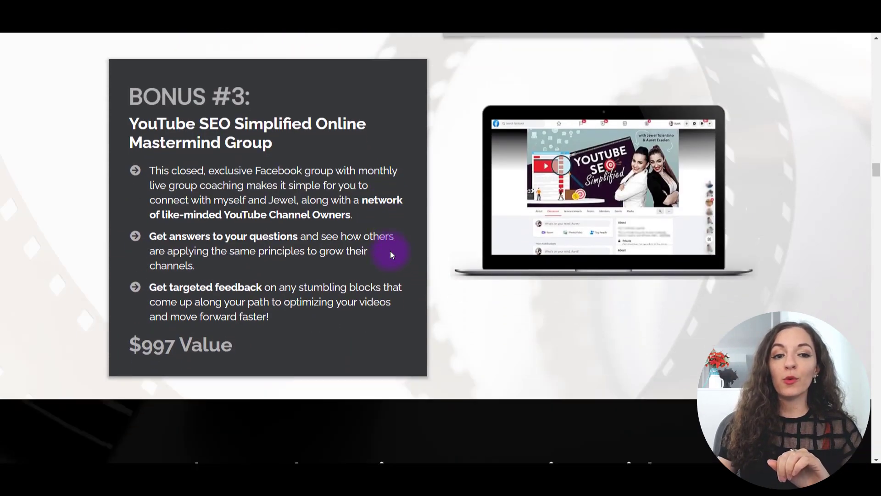